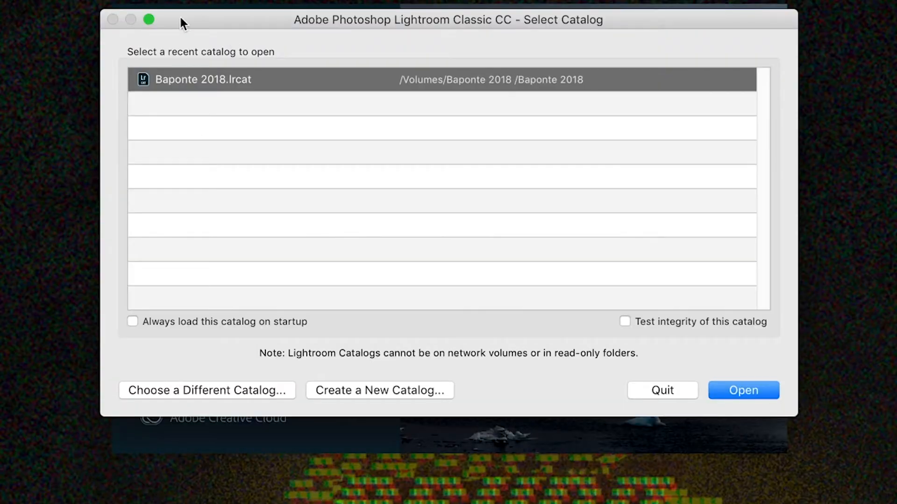
# Create a new catalog named Baponte 2019 on the Desktop
pyautogui.click(365, 392)
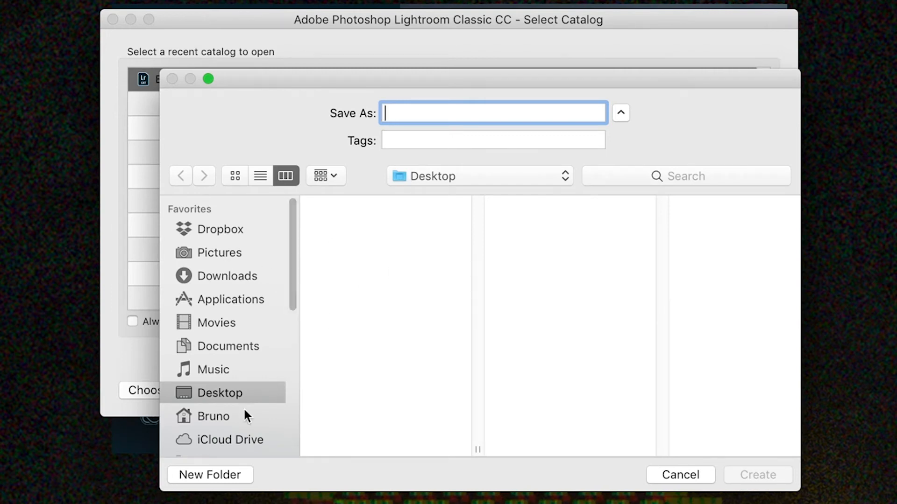
pyautogui.moveTo(290, 291); pyautogui.dragTo(294, 368)
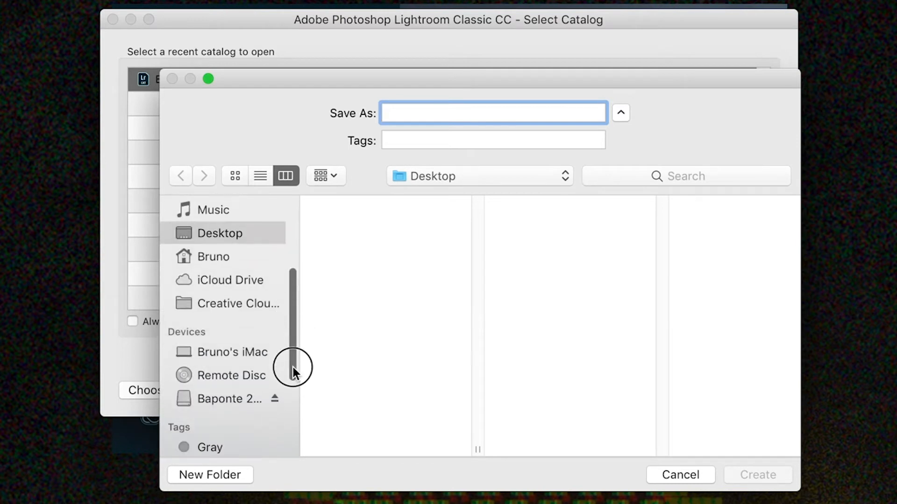
pyautogui.click(227, 400)
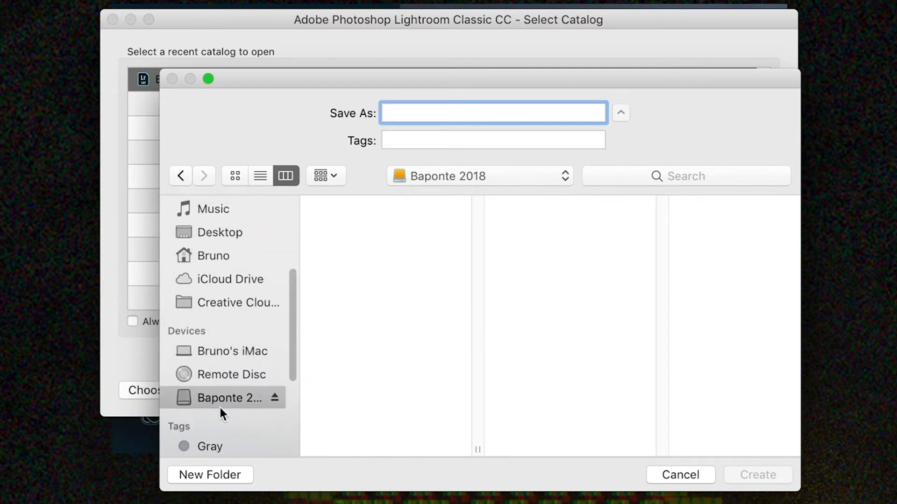
pyautogui.moveTo(293, 320); pyautogui.dragTo(295, 290)
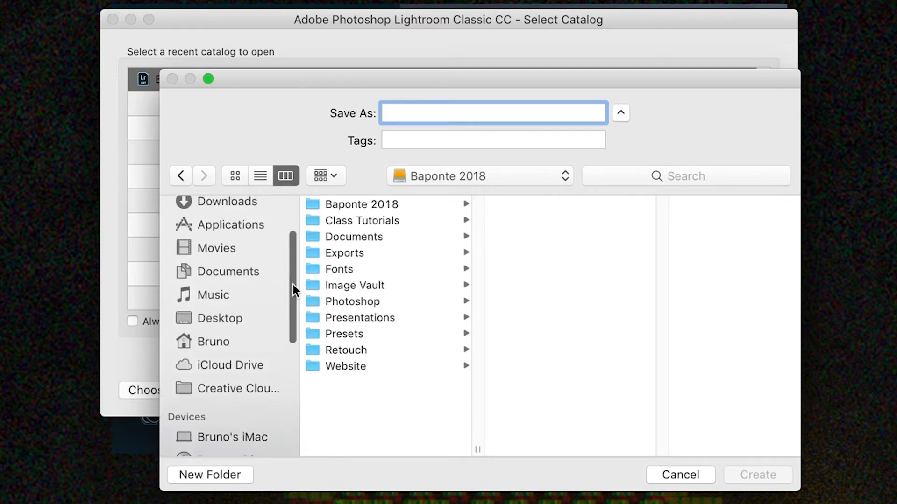
pyautogui.click(208, 321)
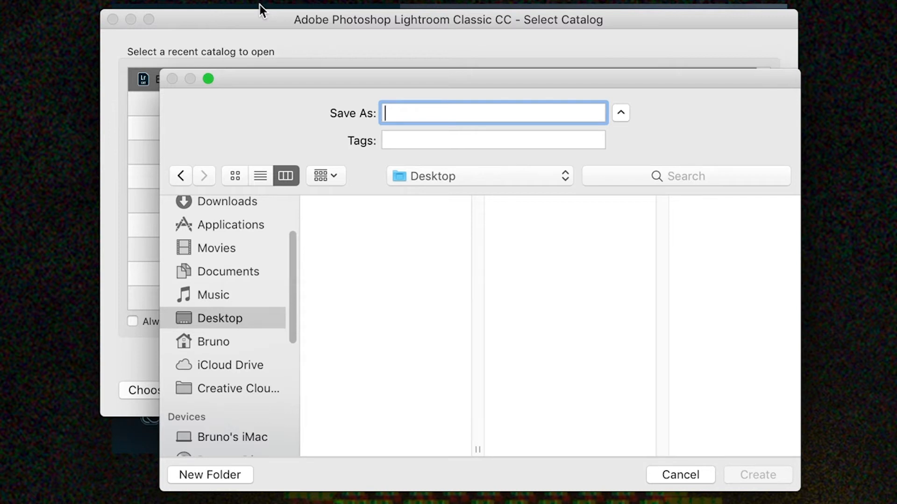
pyautogui.write('Baponte 2019')
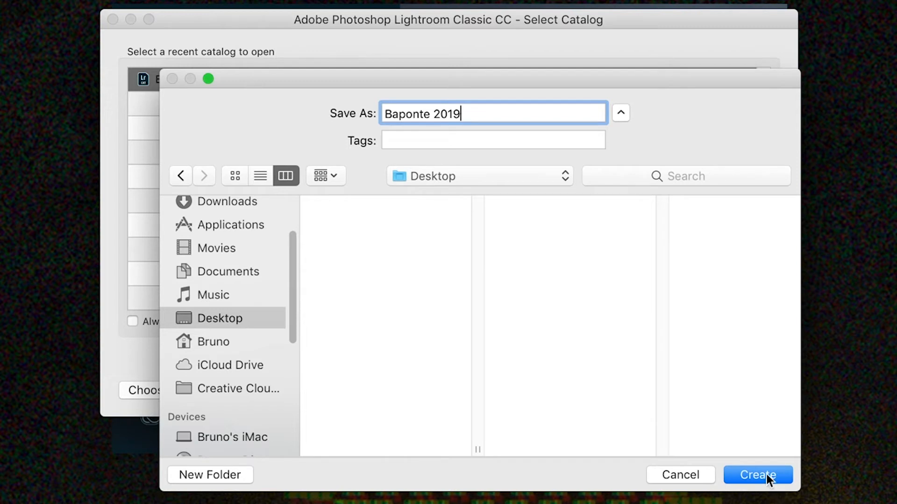
pyautogui.press('Return')
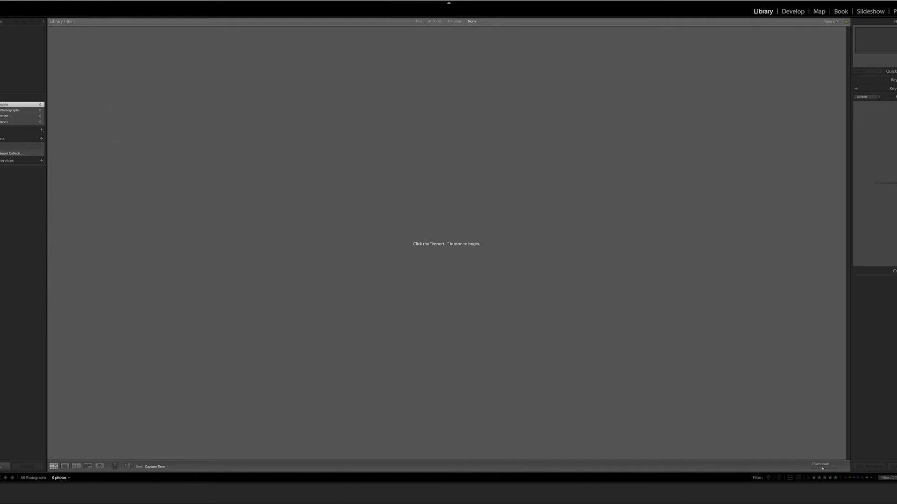
# Review the General, Presets, External Editing, File Handling, Interface, Performance and Lightroom Sync preferences
pyautogui.click(2, 1)
pyautogui.click(28, 6)
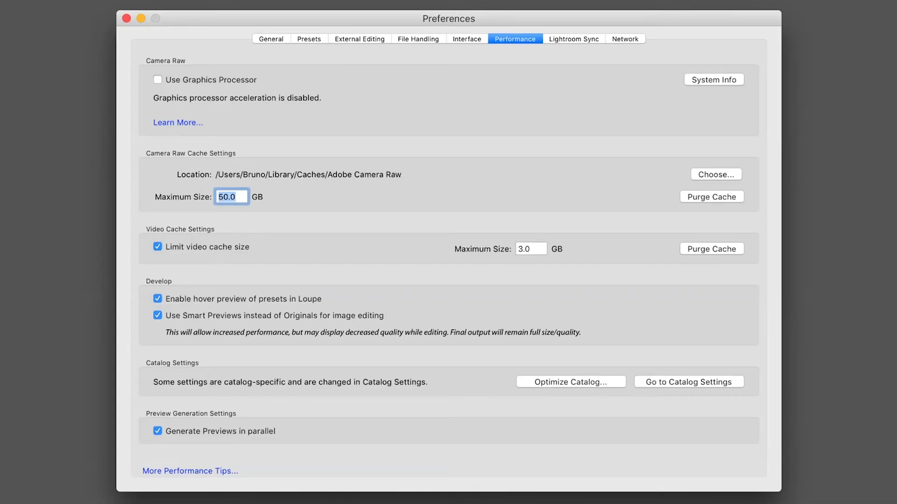
pyautogui.click(259, 39)
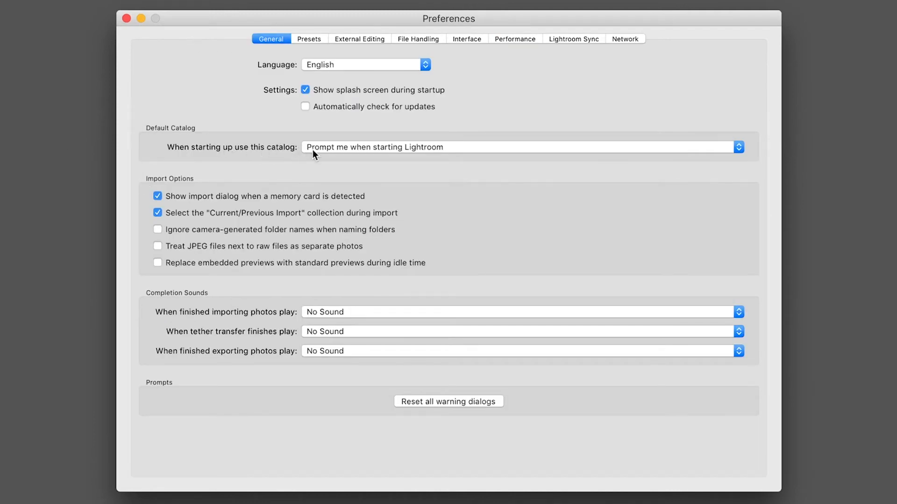
pyautogui.moveTo(390, 154)
pyautogui.click(306, 41)
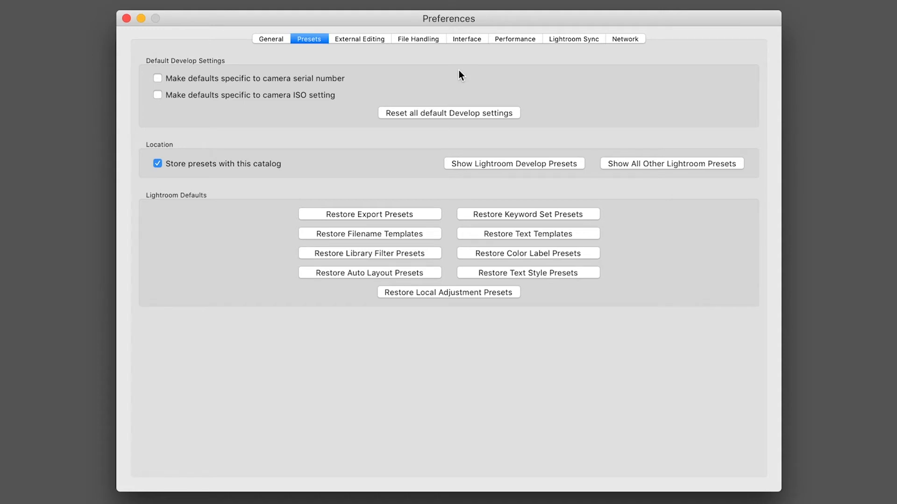
pyautogui.click(350, 40)
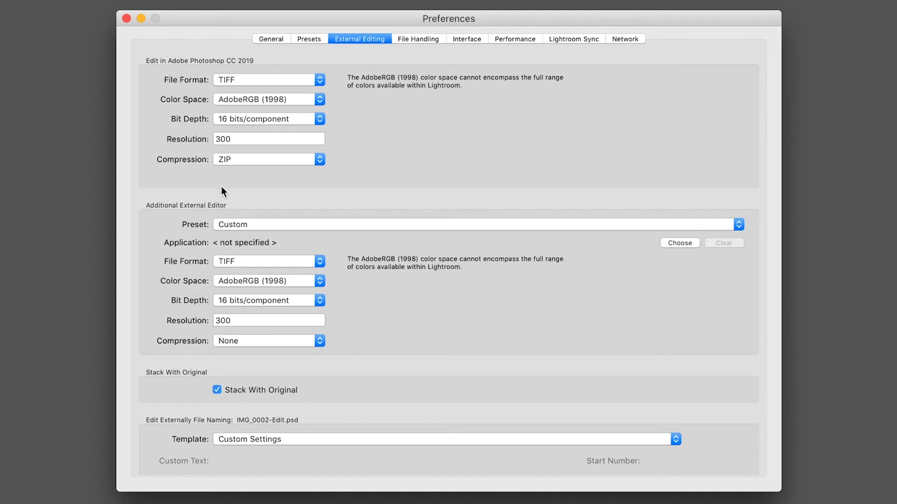
pyautogui.click(408, 41)
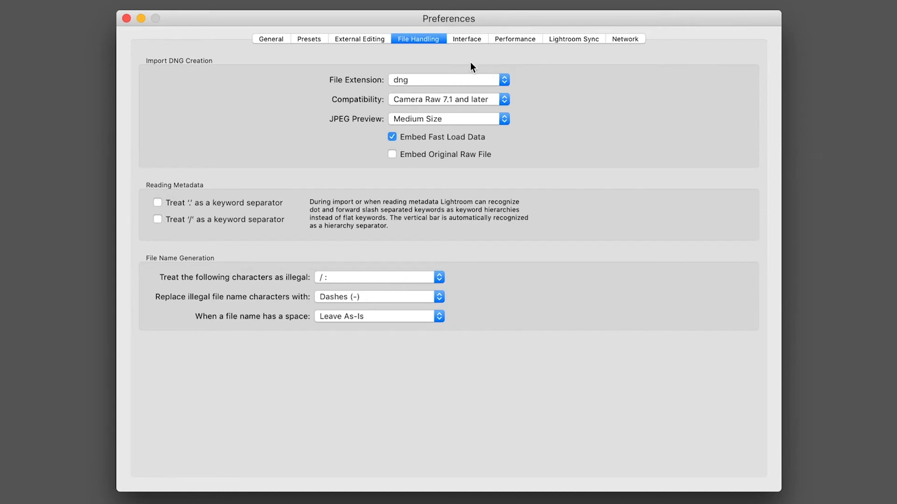
pyautogui.click(470, 40)
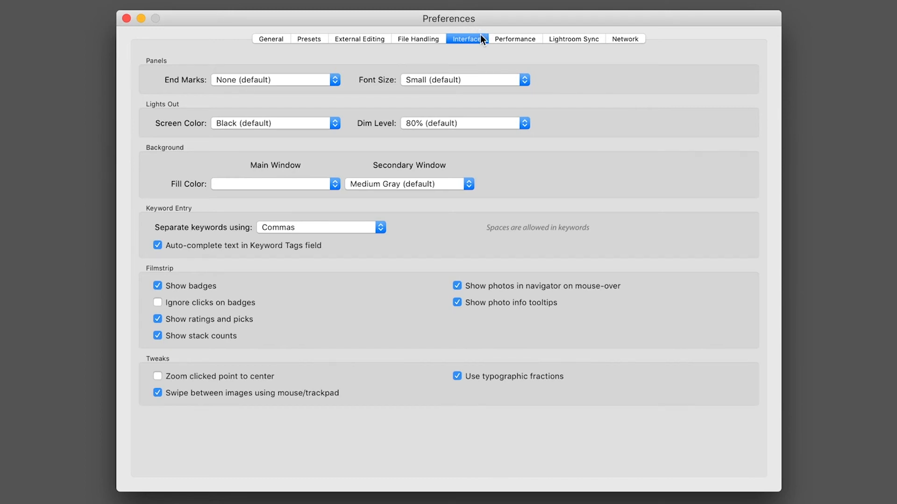
pyautogui.click(507, 41)
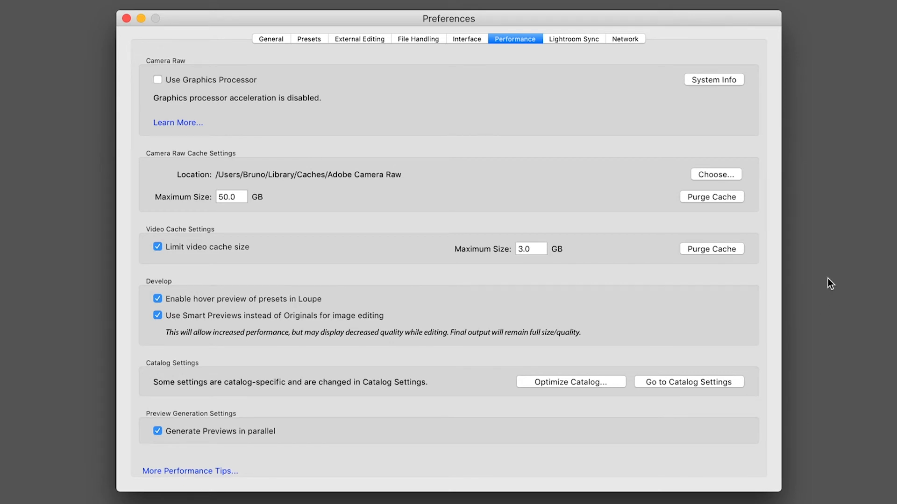
pyautogui.click(565, 38)
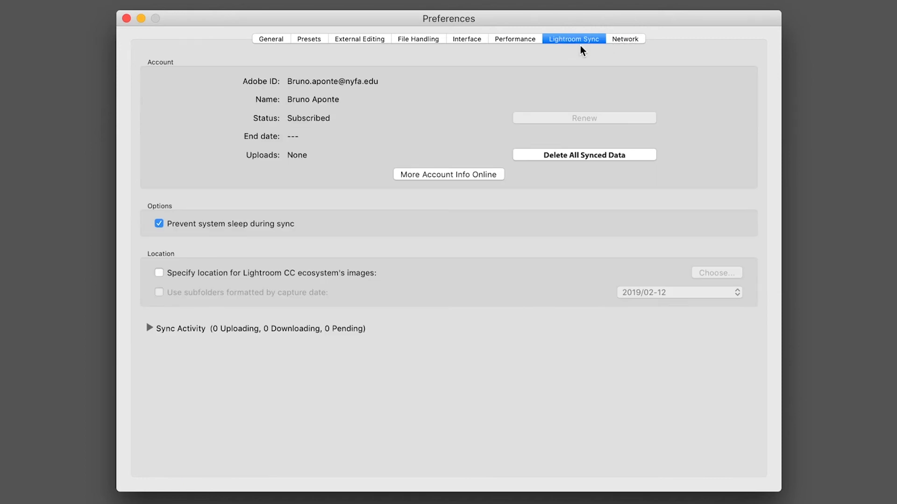
pyautogui.click(127, 19)
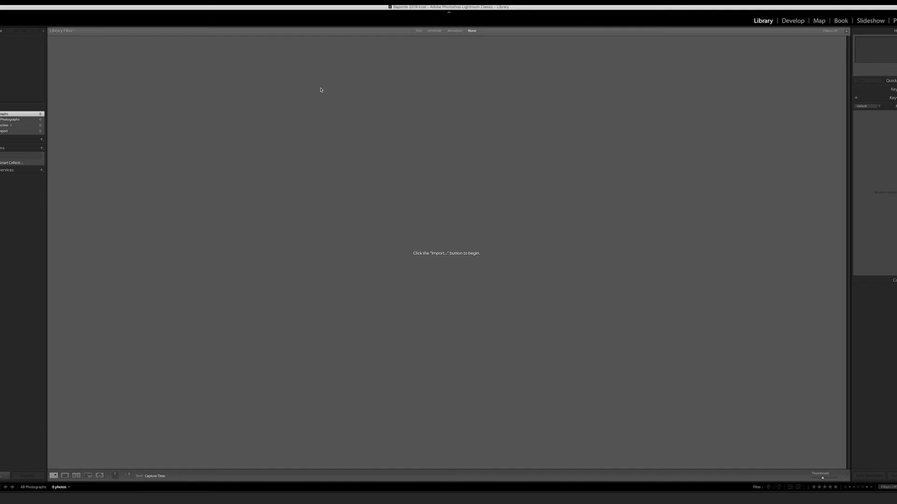
# Toggle the catalog's option to automatically write changes into XMP and review its File Handling and General settings
pyautogui.click(2, 2)
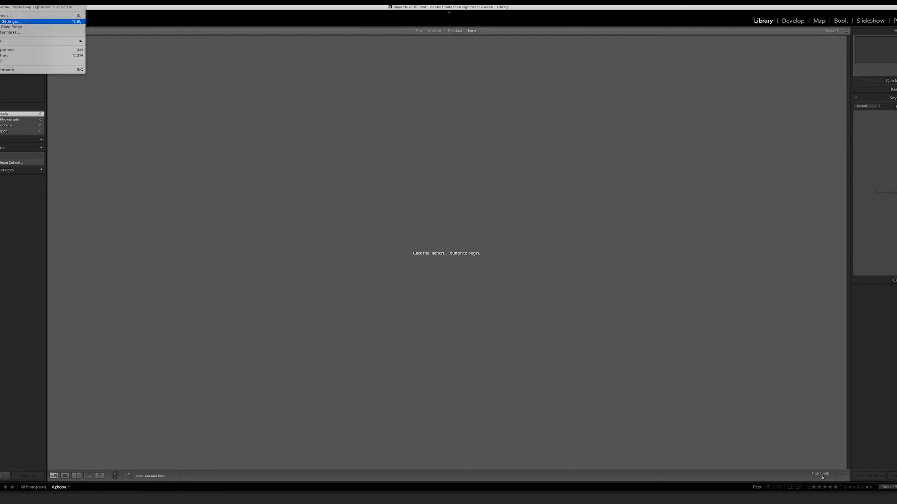
pyautogui.click(8, 21)
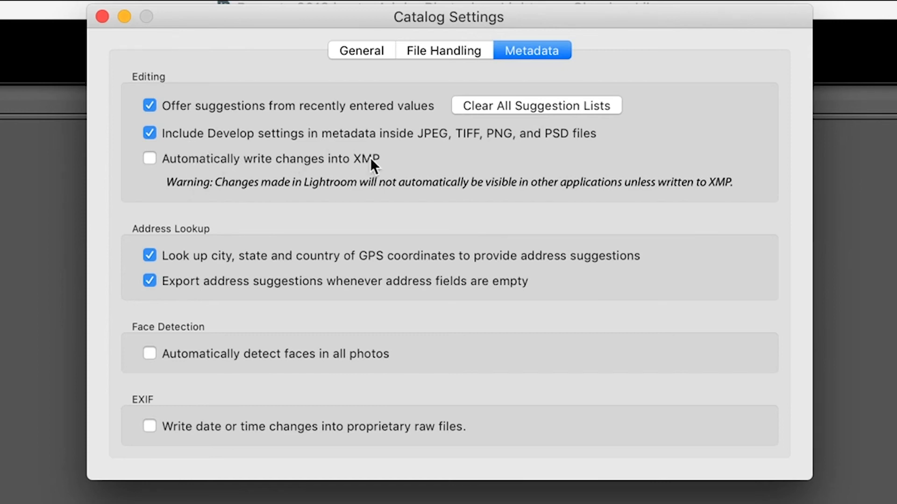
pyautogui.click(148, 157)
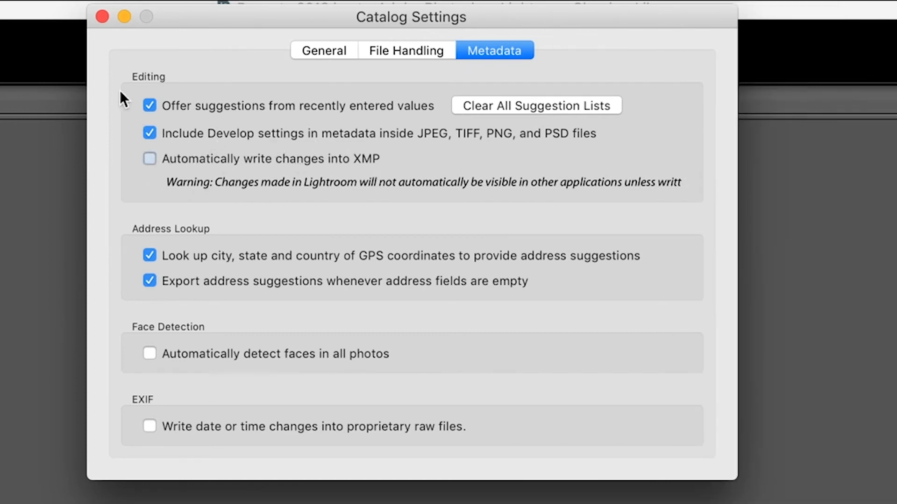
pyautogui.click(398, 52)
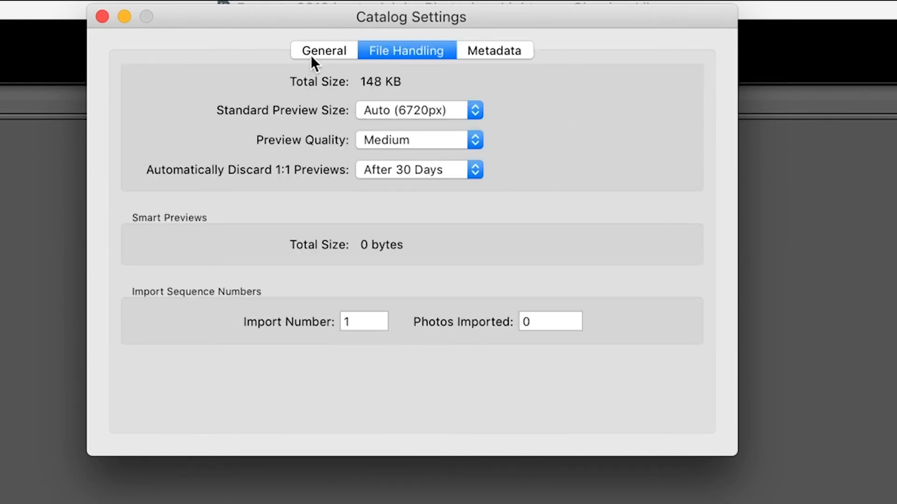
pyautogui.click(312, 52)
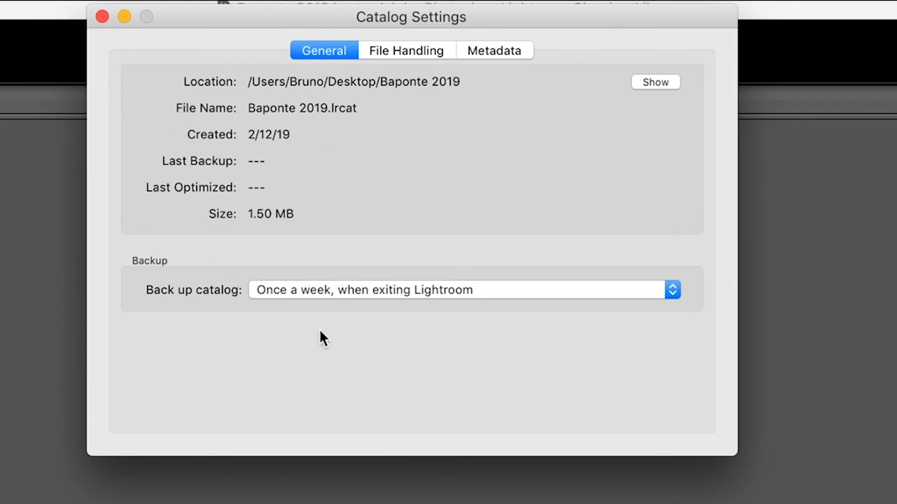
pyautogui.click(103, 17)
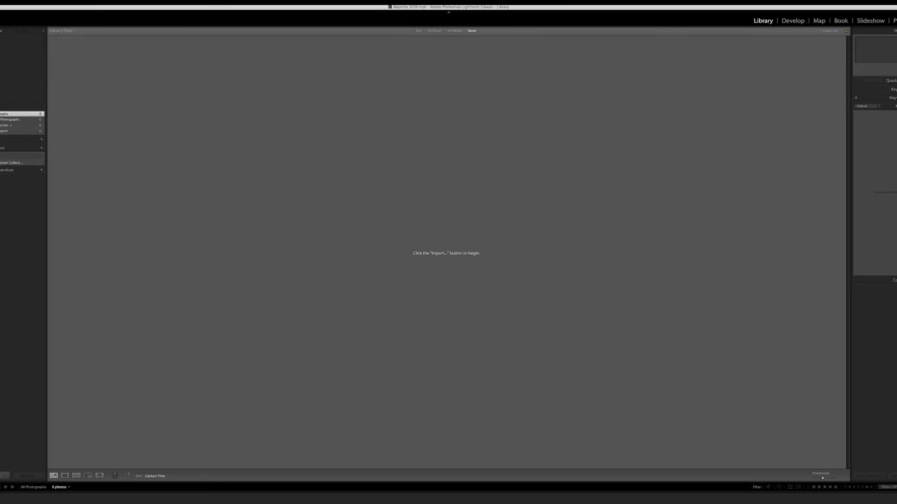
# Extend the personalized identity plate text to the owner's full name followed by Media
pyautogui.click(2, 2)
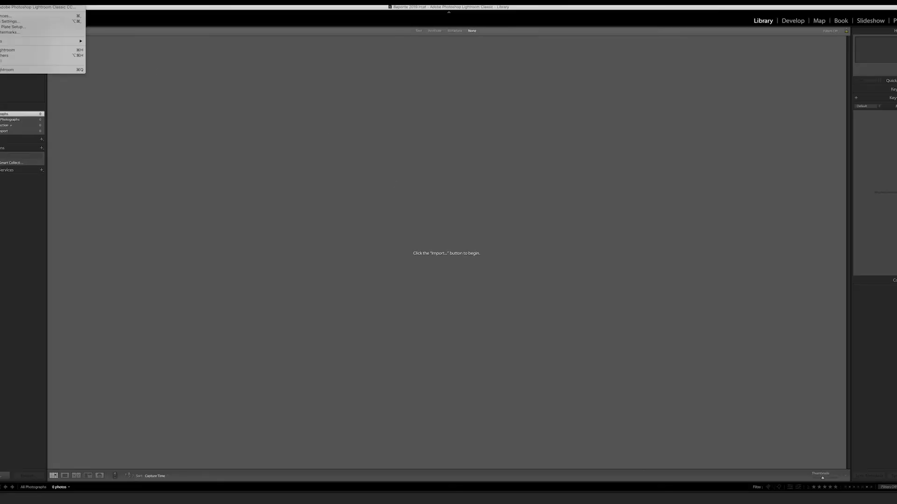
pyautogui.click(5, 27)
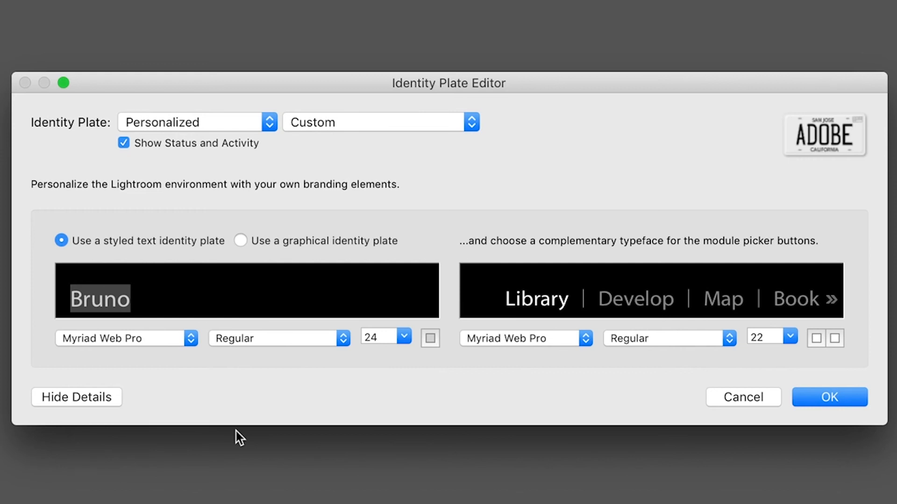
pyautogui.press('Right')
pyautogui.write('Apo')
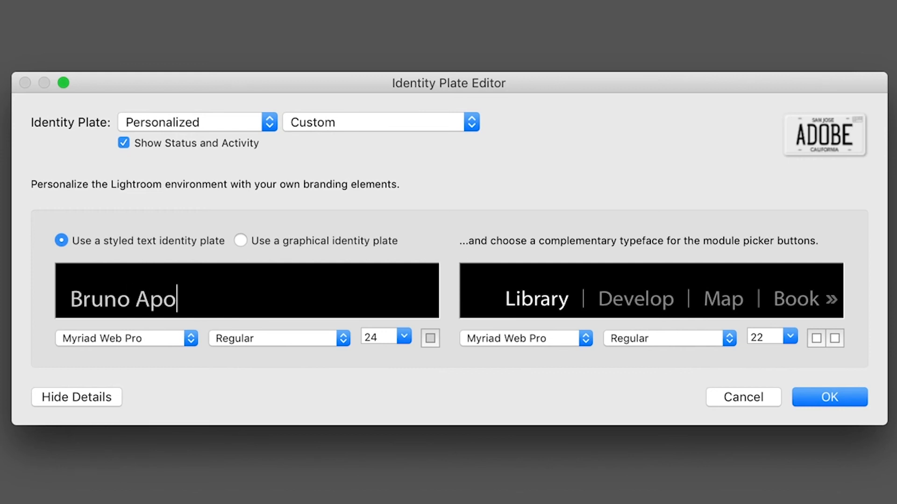
pyautogui.write('nte Media')
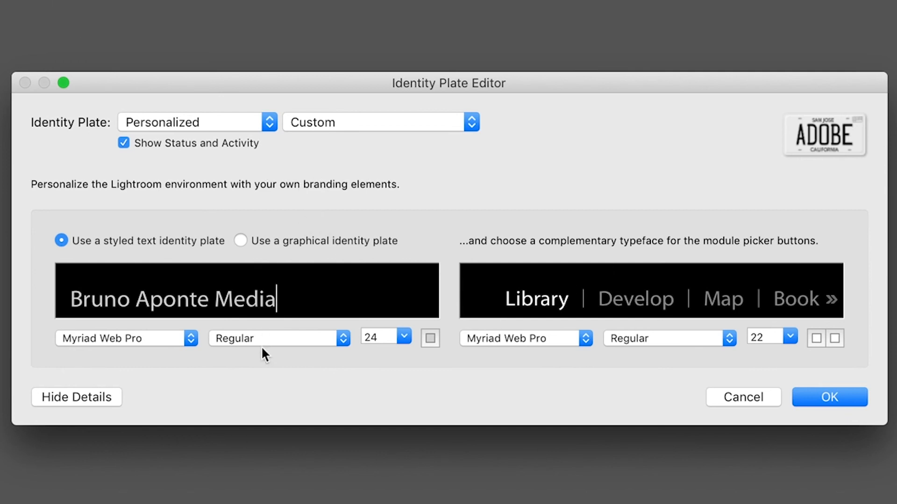
# Set the typeface of the whole identity plate text to Monaco
pyautogui.moveTo(277, 299); pyautogui.dragTo(69, 299)
pyautogui.click(103, 333)
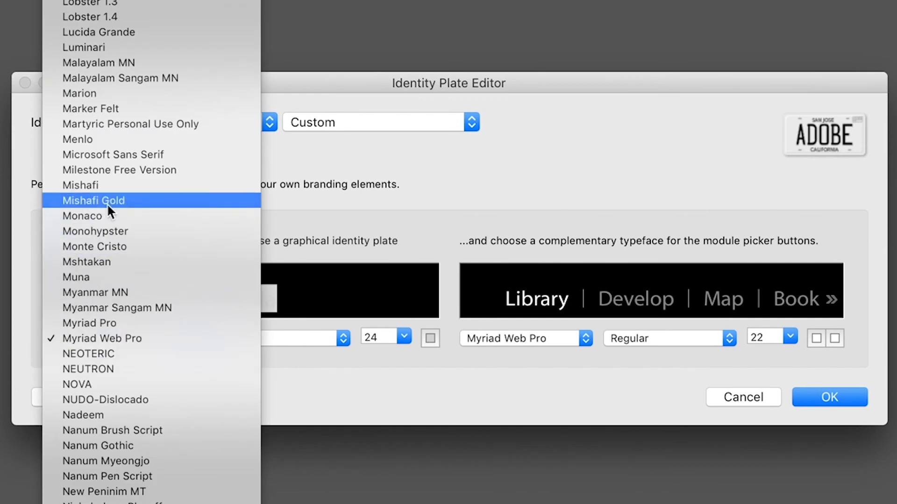
pyautogui.click(112, 220)
pyautogui.click(364, 294)
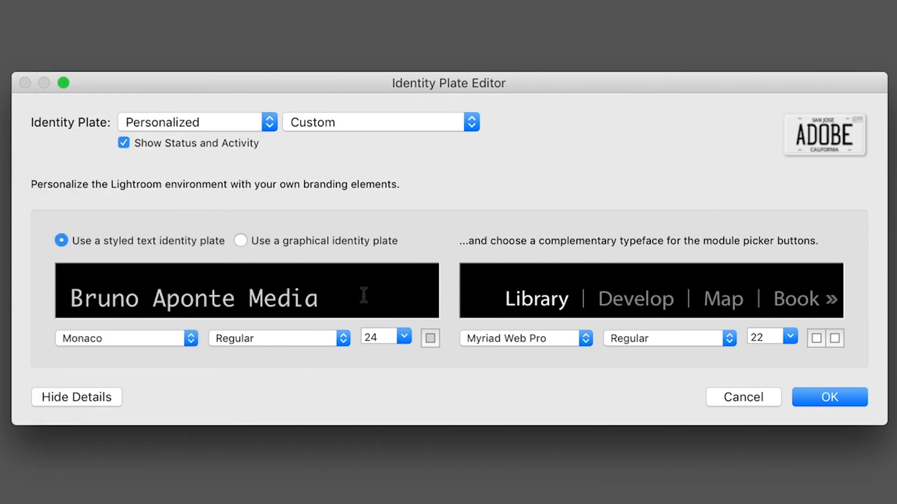
# Set the module picker typeface to Myanmar MN and color both its active and inactive module names yellow
pyautogui.click(550, 339)
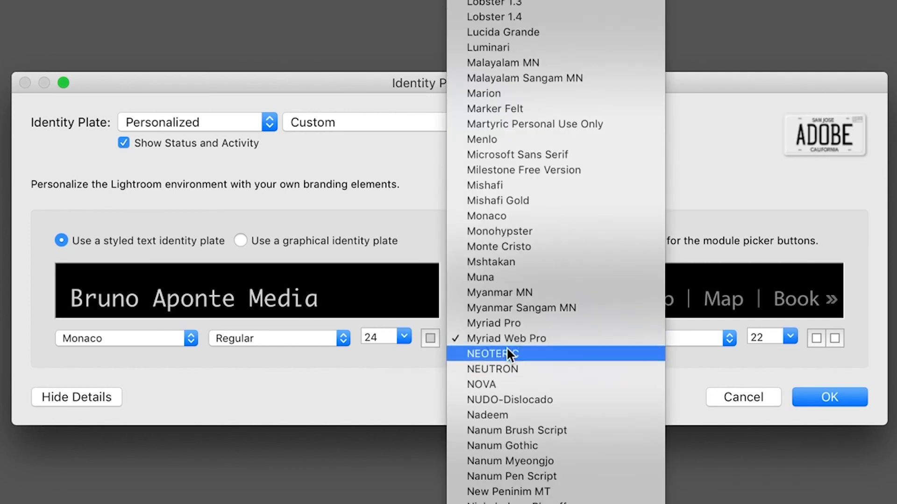
pyautogui.click(494, 293)
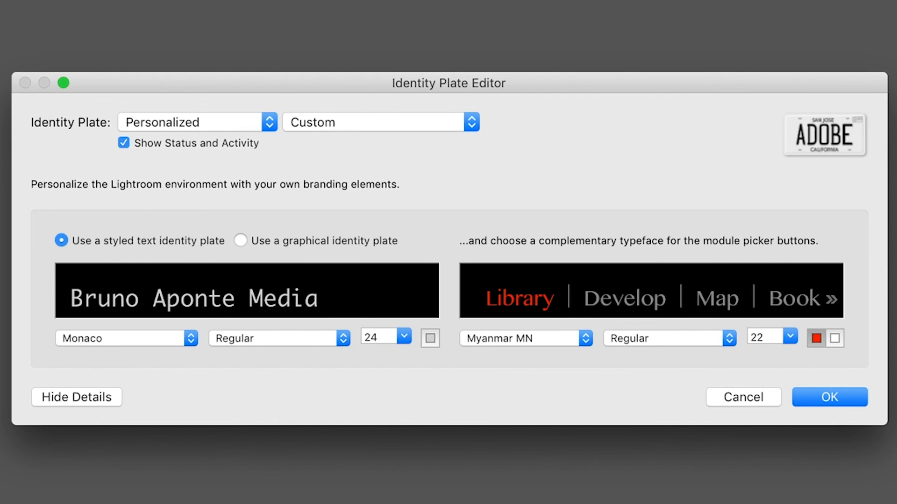
pyautogui.click(835, 339)
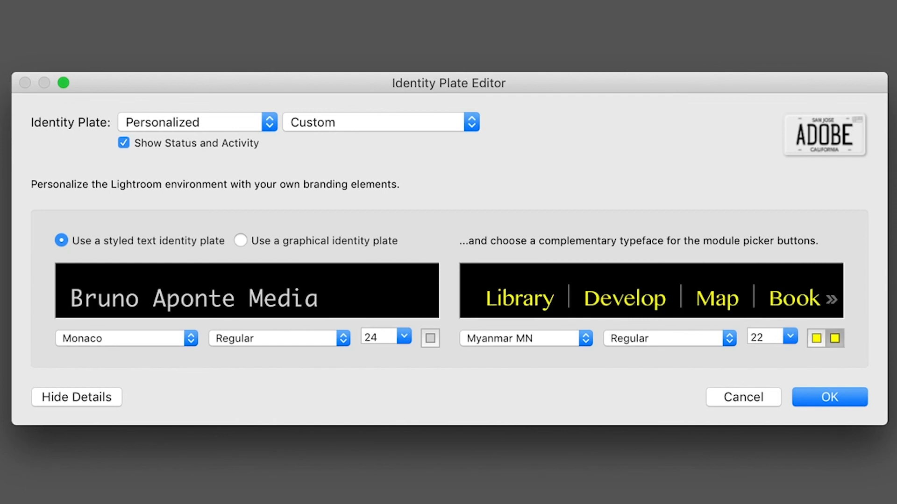